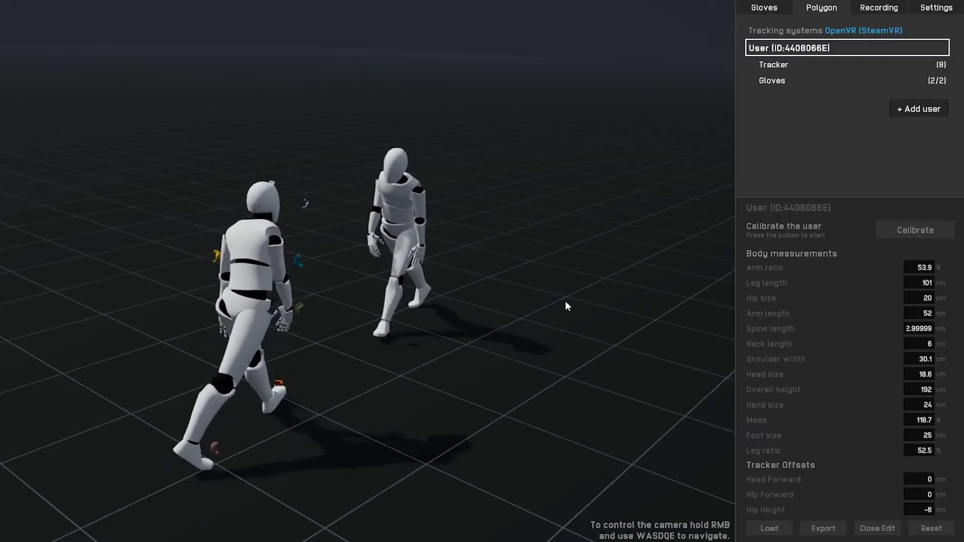
Close editing of the Polygon user's body measurements before moving to the Manus website
left_click(878, 528)
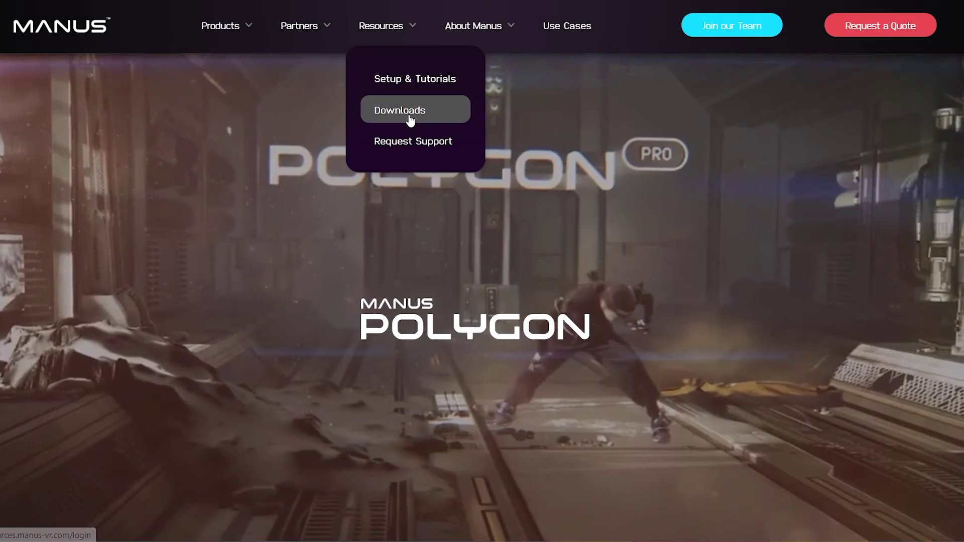
Register a Resource Center account for MANUS Polygon and download the first software package
left_click(407, 113)
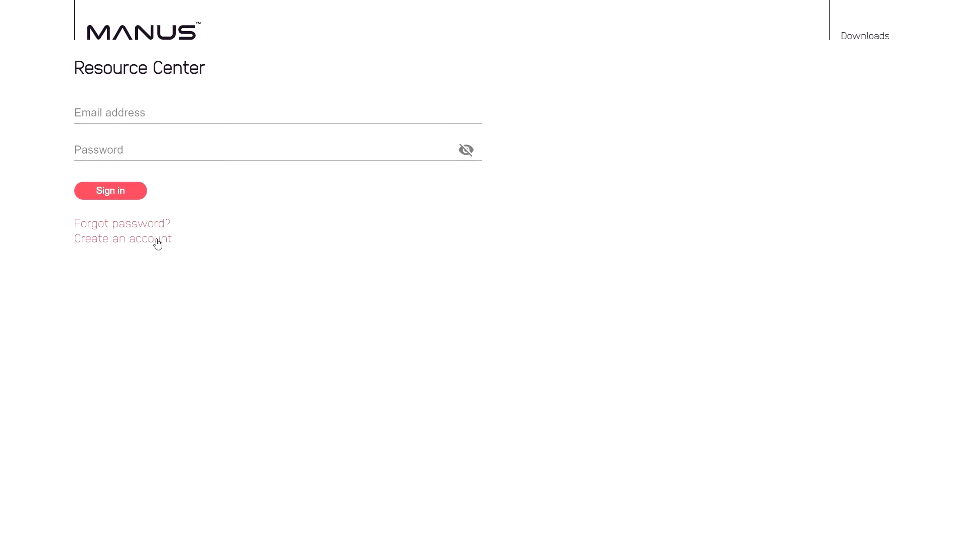
left_click(158, 240)
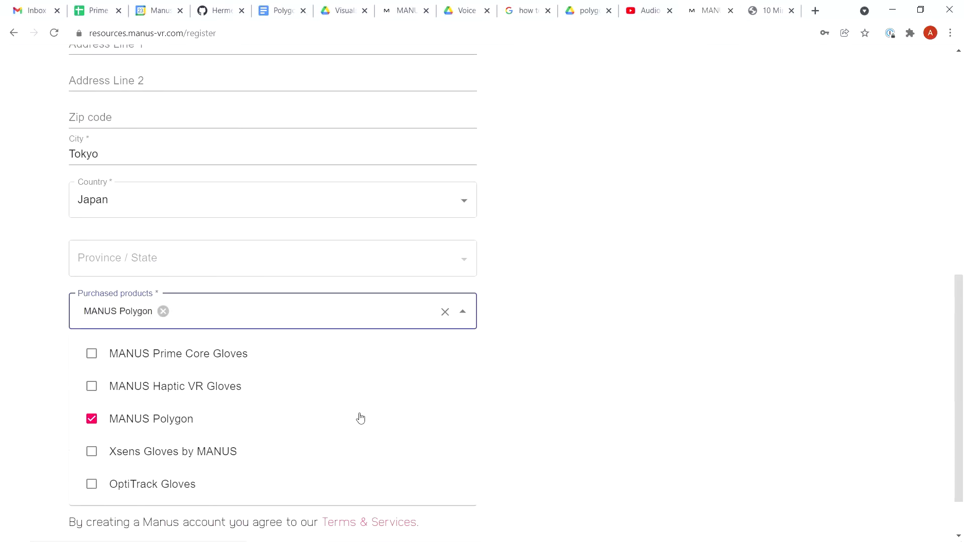
left_click(845, 371)
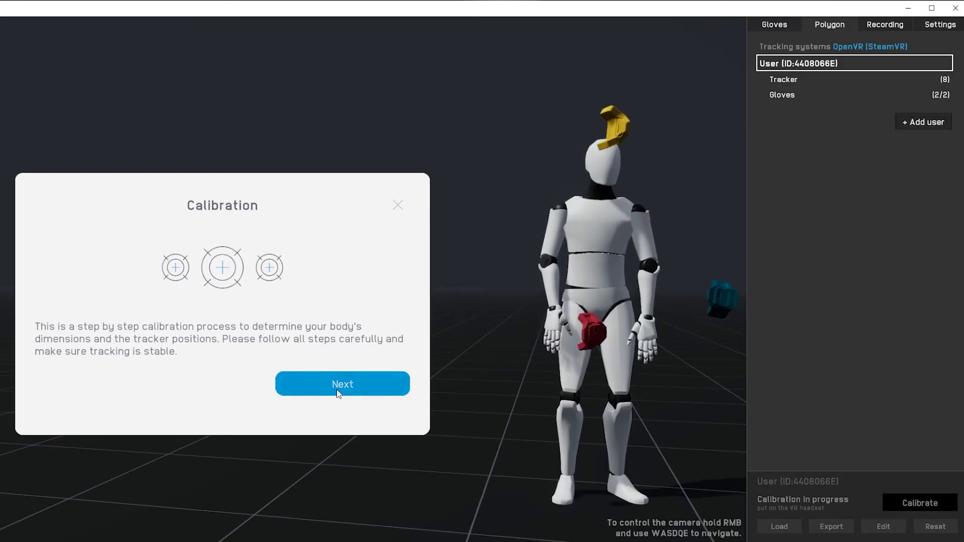
Continue past the Calibration dialog and lower the spine length from 59 to 57
left_click(308, 377)
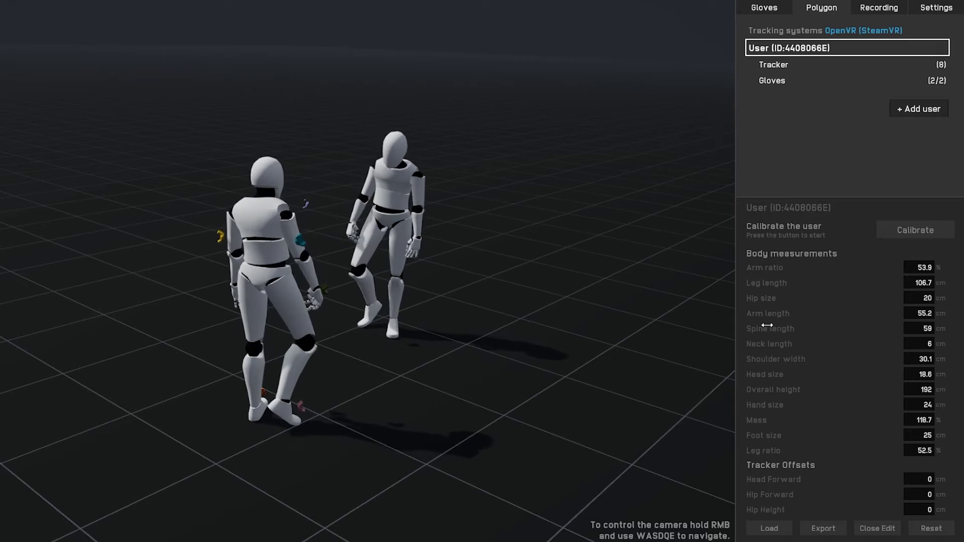
left_click_drag(767, 325, 763, 325)
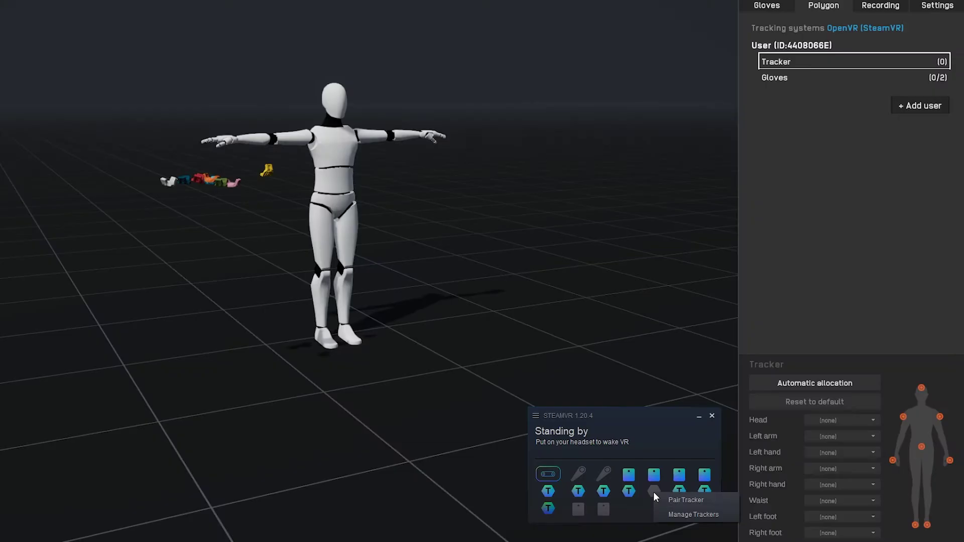
Pair trackers in SteamVR, assign LHR-140C16A5 to the head, and auto-allocate the rest
left_click(660, 496)
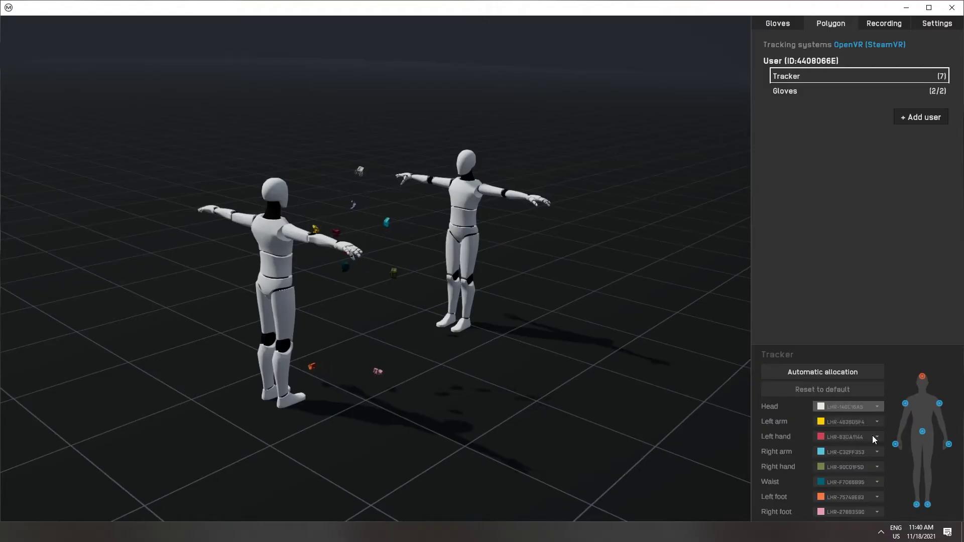
left_click(872, 409)
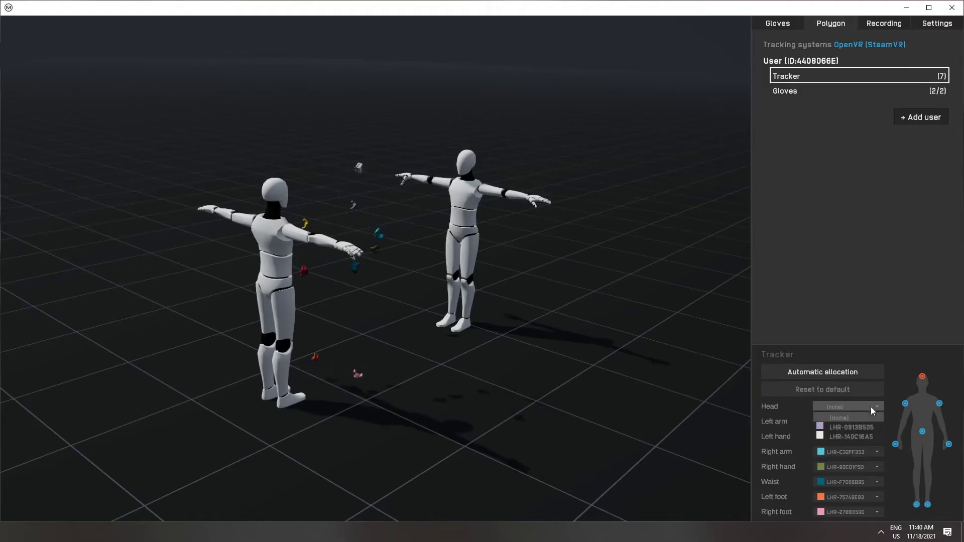
left_click(863, 437)
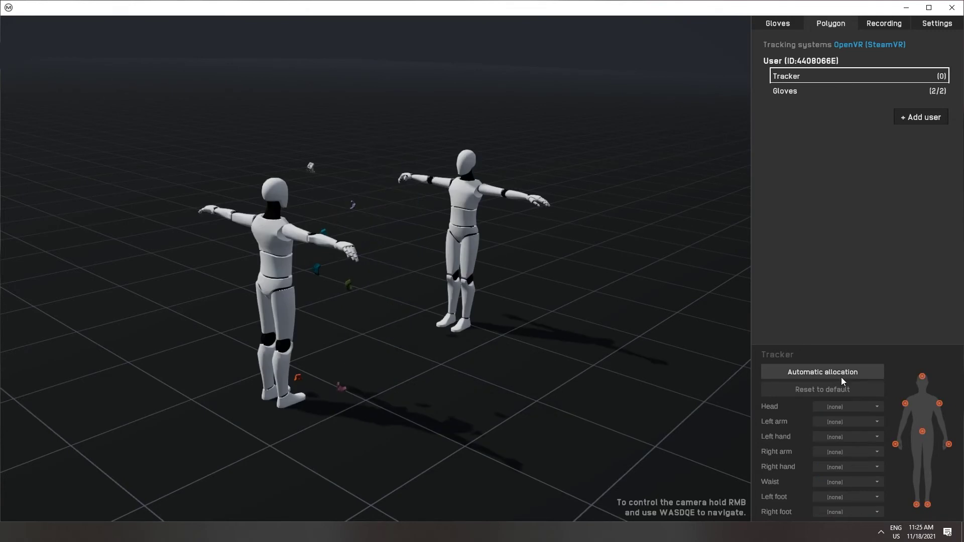
left_click(841, 370)
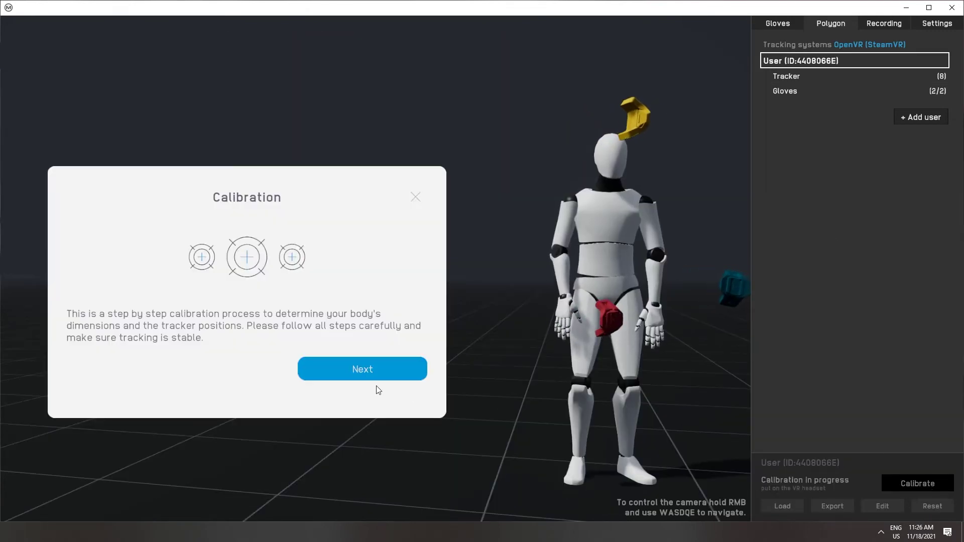
Choose Other gloves and Manus SteamVR Pro trackers, then begin step-by-step calibration
left_click(329, 365)
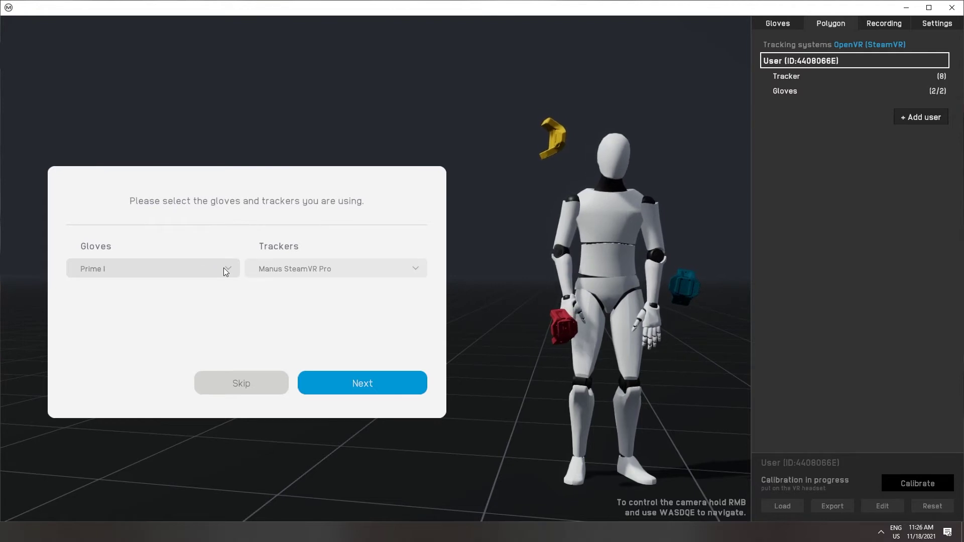
left_click(224, 268)
scroll(200, 314, "down", 2)
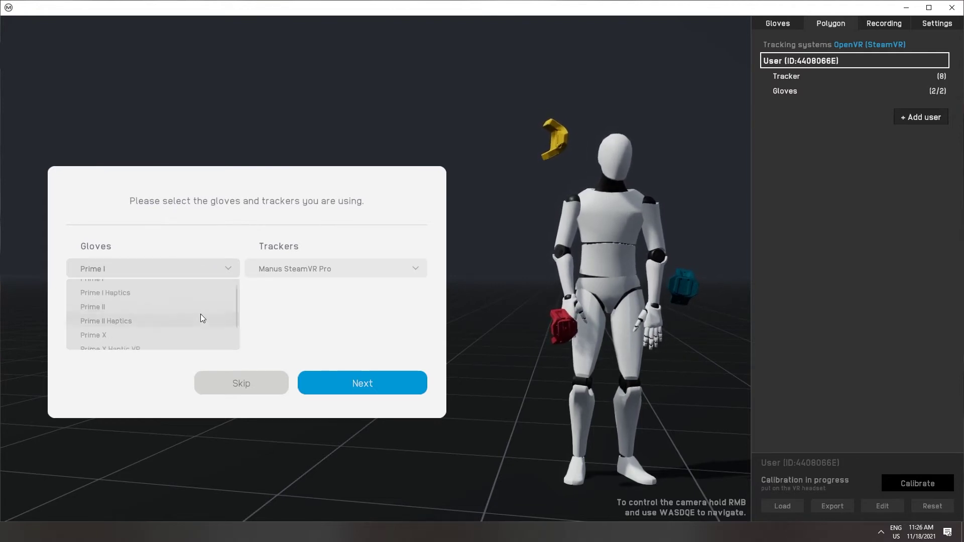
scroll(201, 314, "down", 2)
scroll(201, 314, "down", 1)
left_click(184, 344)
left_click(301, 269)
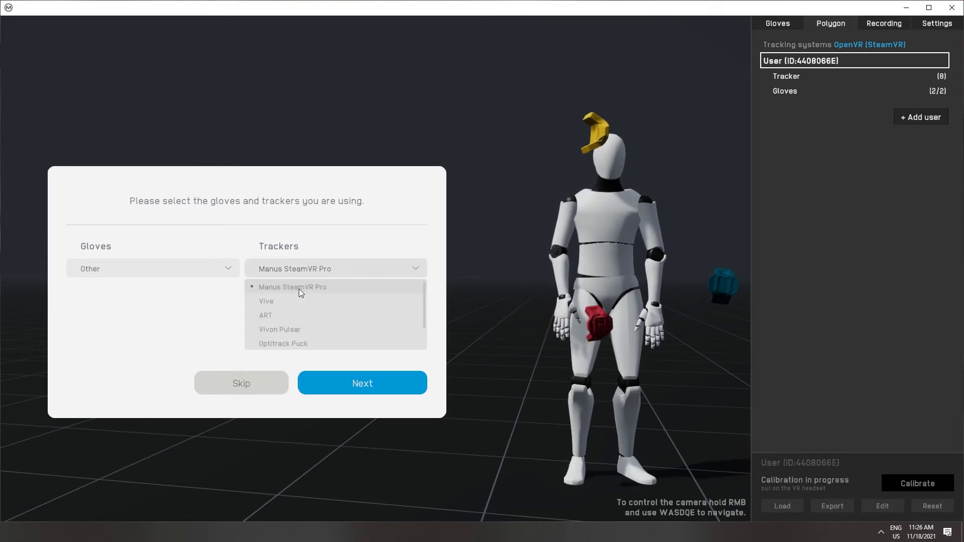
left_click(299, 289)
left_click(376, 382)
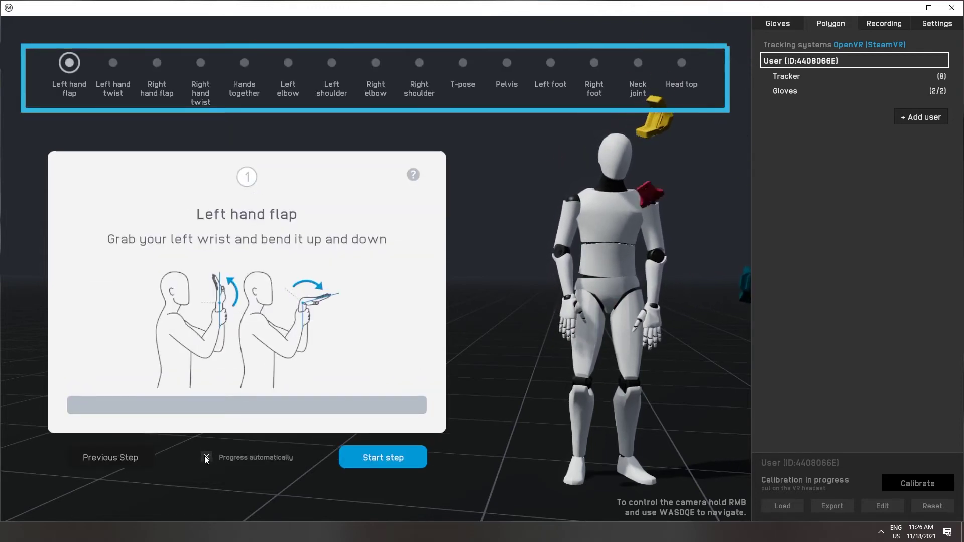
Start capturing the Left hand flap calibration step
left_click(379, 457)
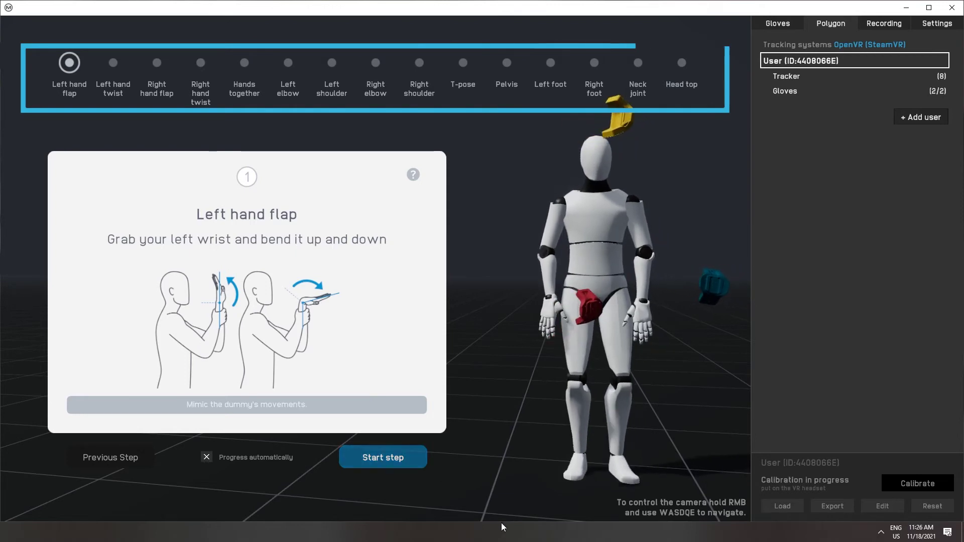